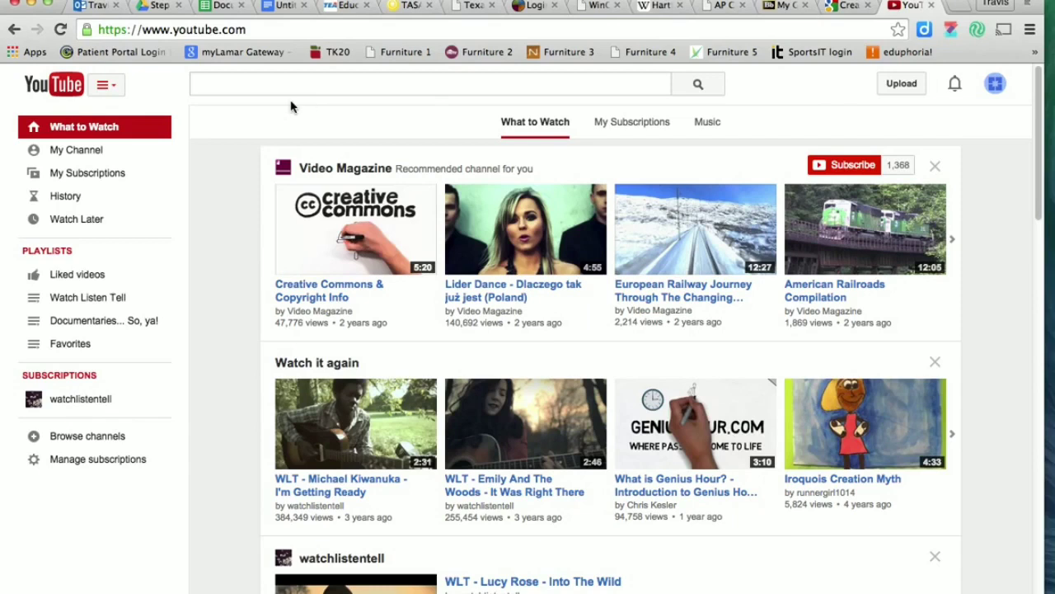
Go to the upload page and leave the upload privacy set to Public
left_click(903, 87)
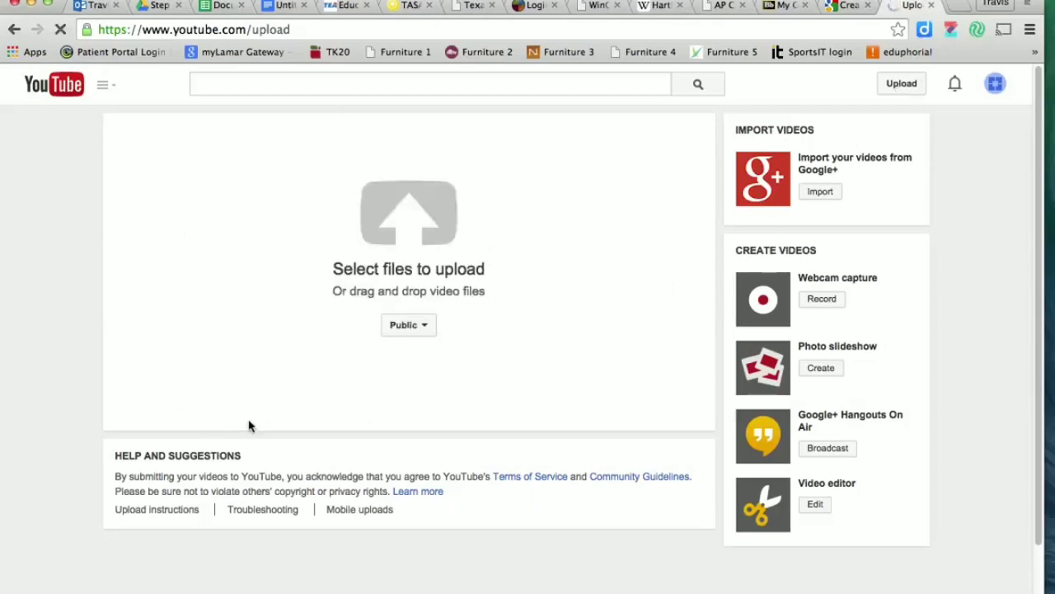
left_click(428, 329)
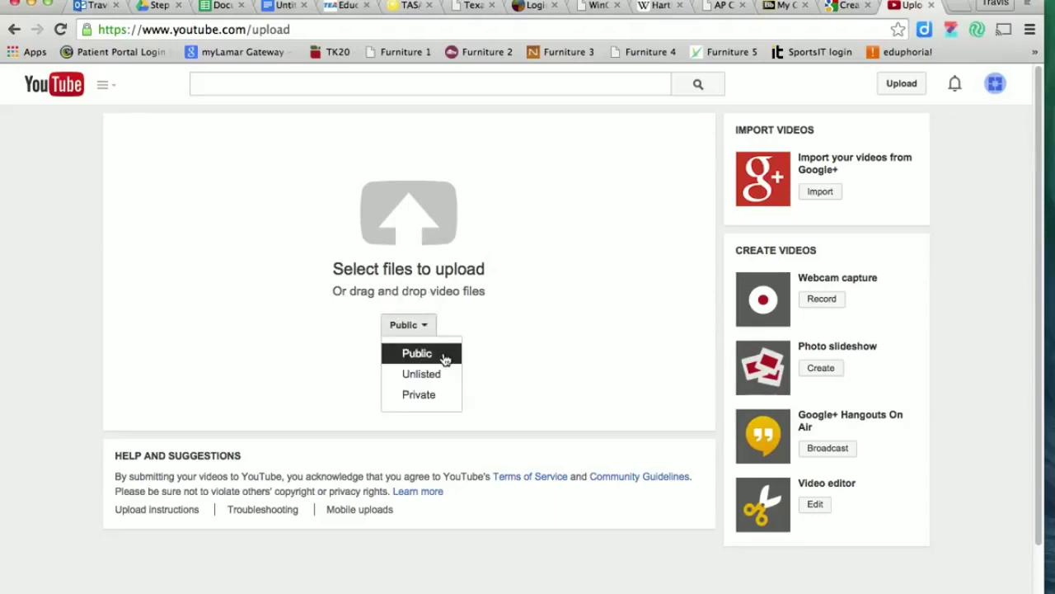
left_click(418, 353)
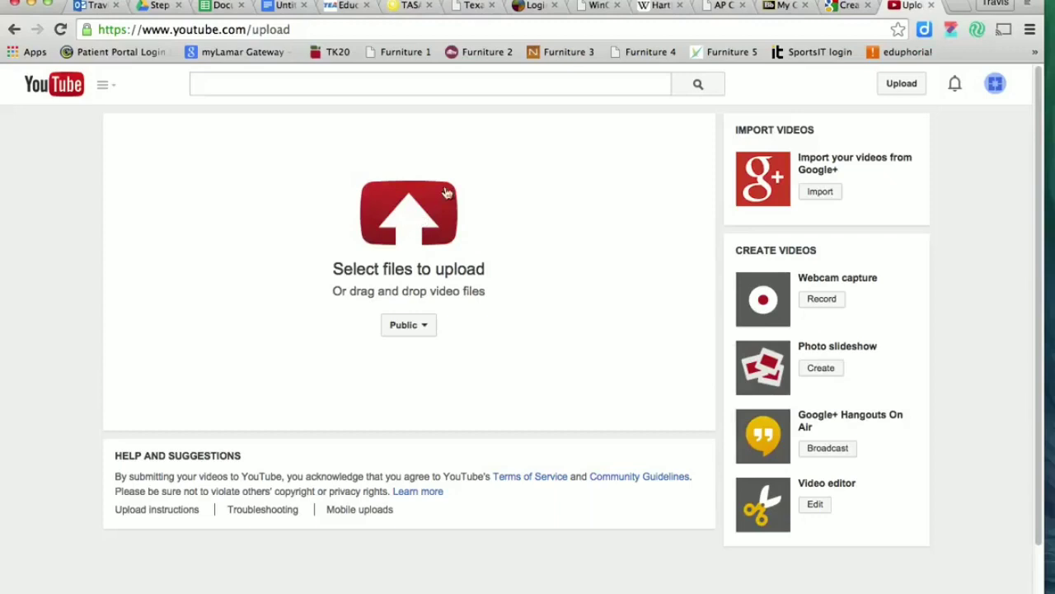
Upload 'Movie on 9 5 14 at 3 30 PM' from the Movies media library
left_click(410, 231)
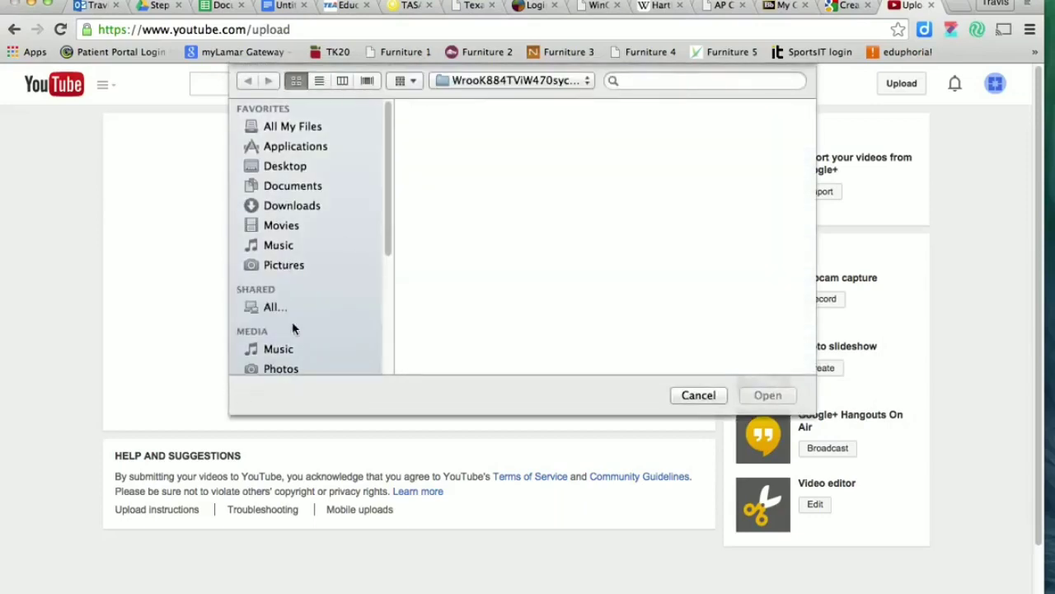
scroll(289, 268, "down", 3)
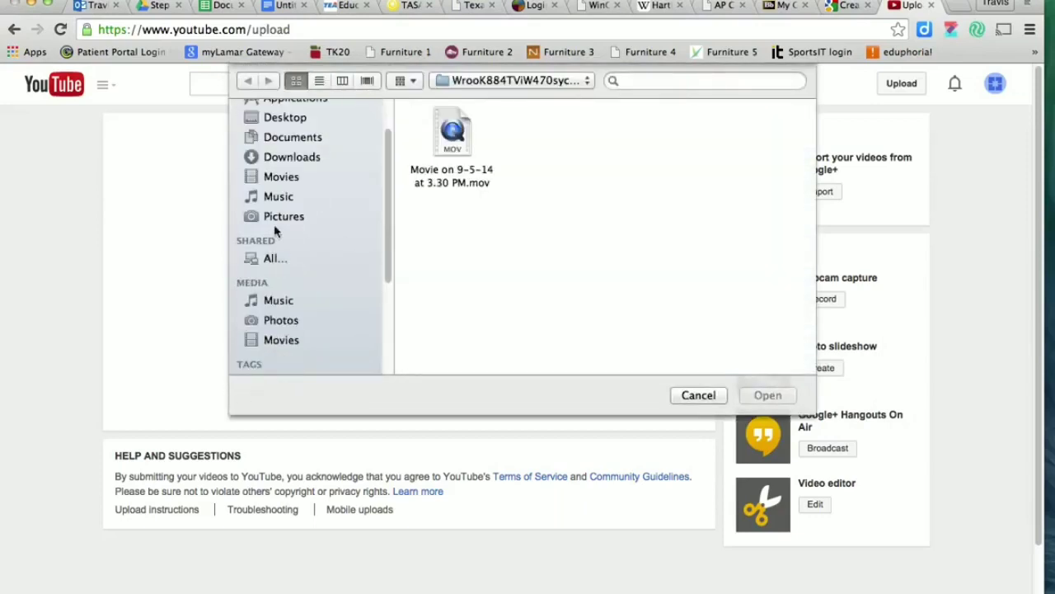
left_click(279, 339)
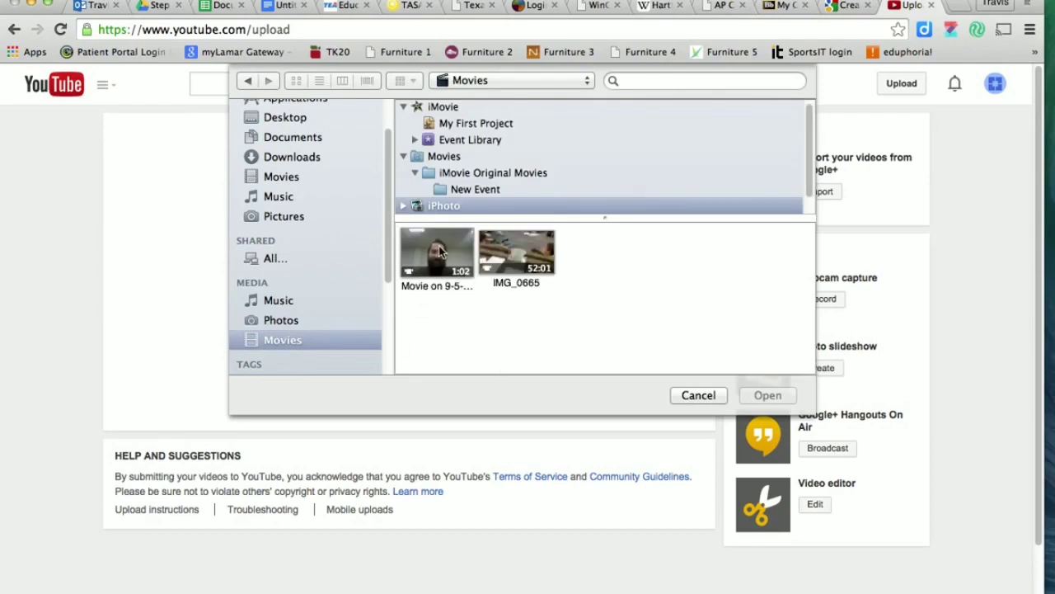
double_click(439, 251)
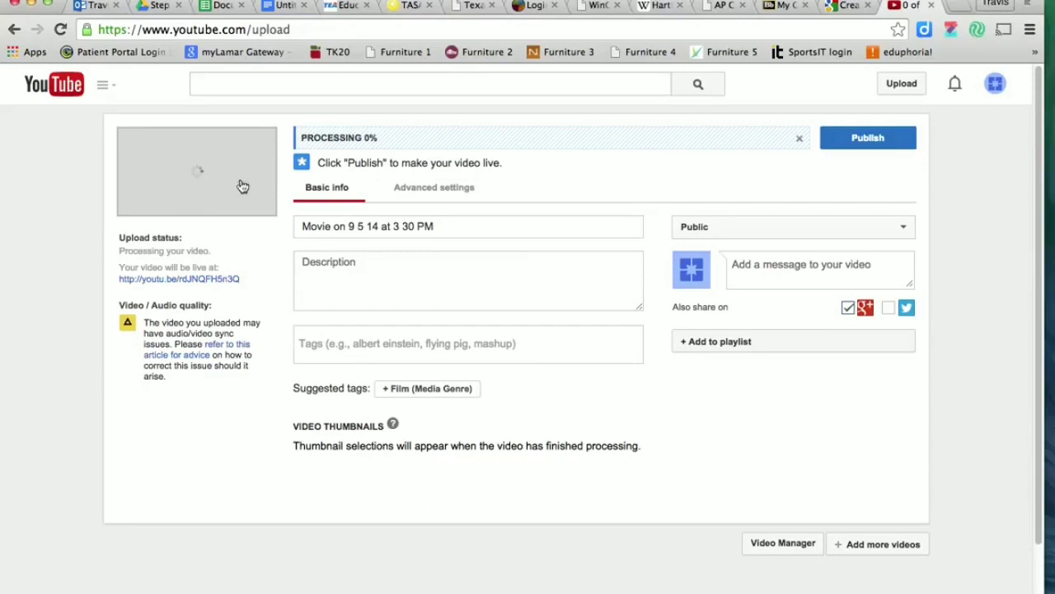
Replace the default title with 'The Incredible Mr. Washmon'
triple_click(472, 228)
key("BackSpace")
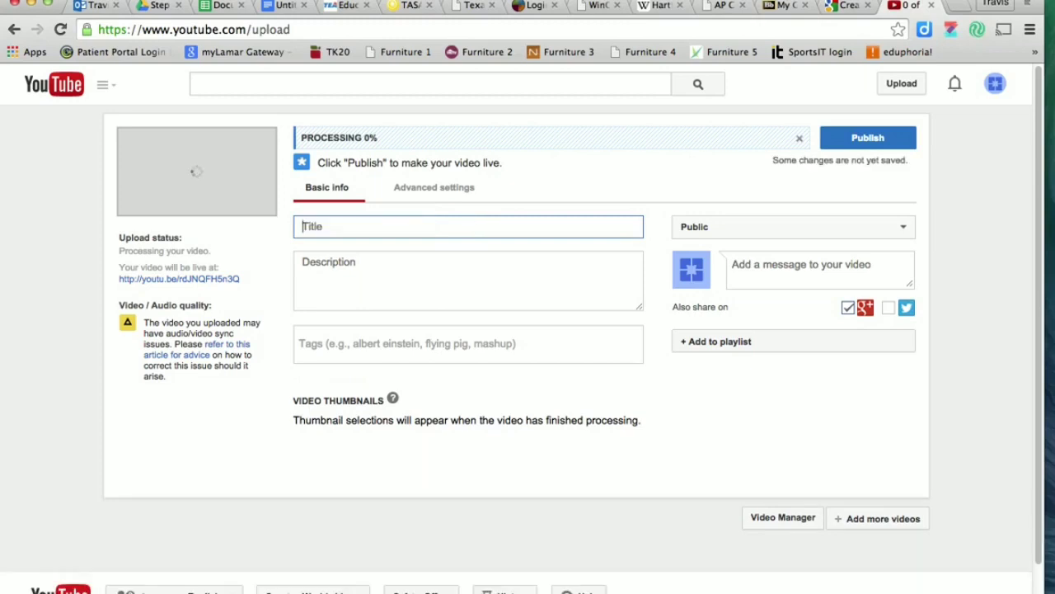
left_click(338, 226)
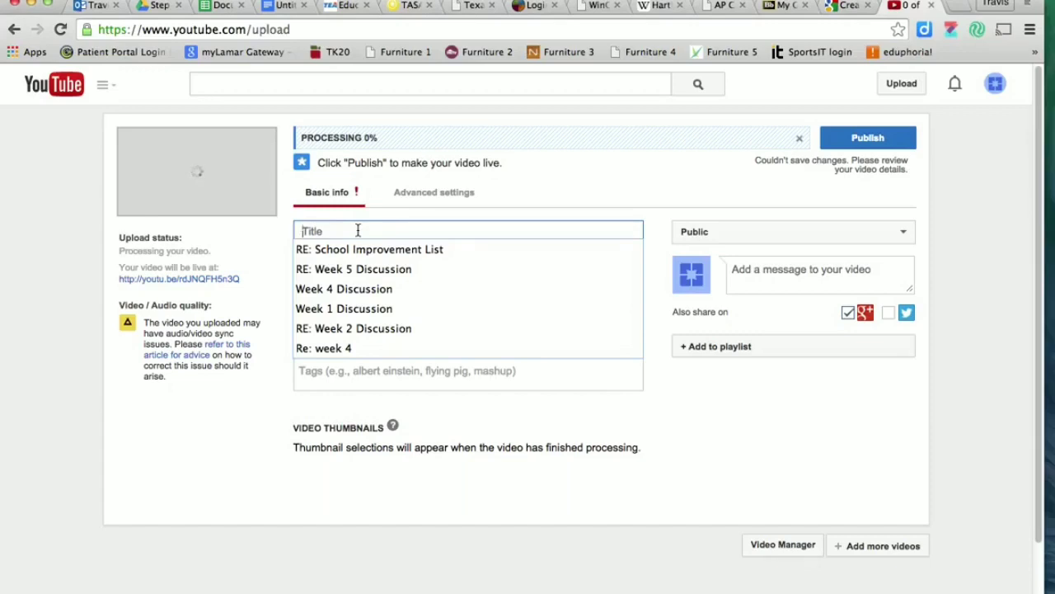
type("T")
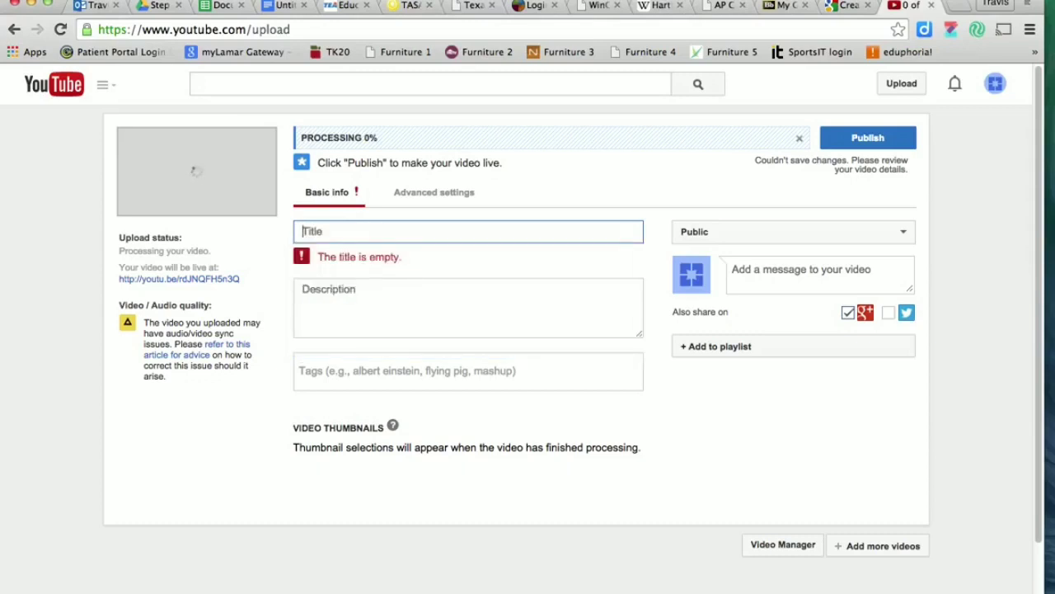
type("he In")
type("credible ")
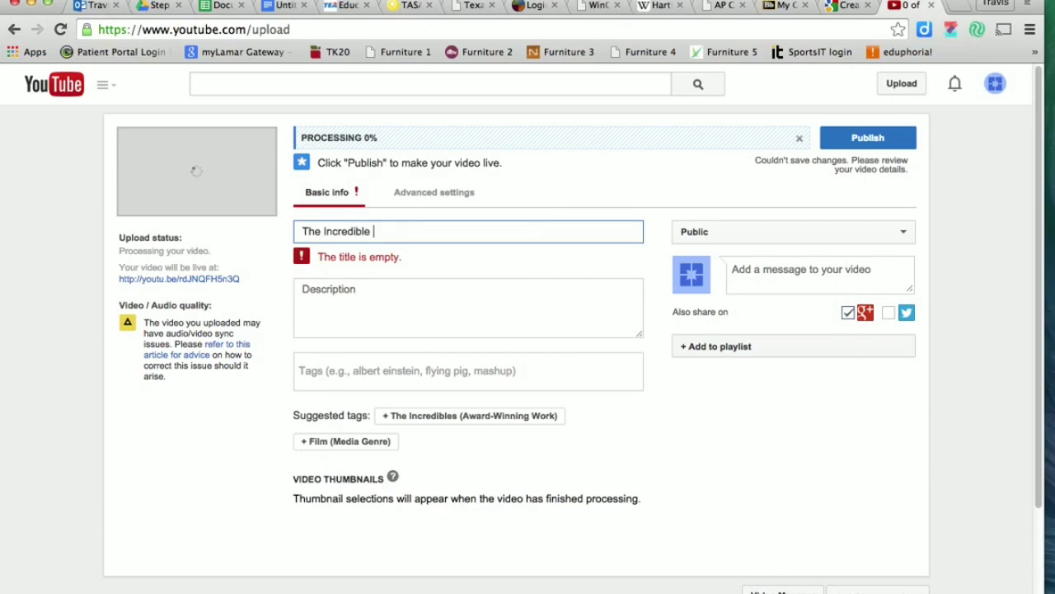
type("Mr. Washm")
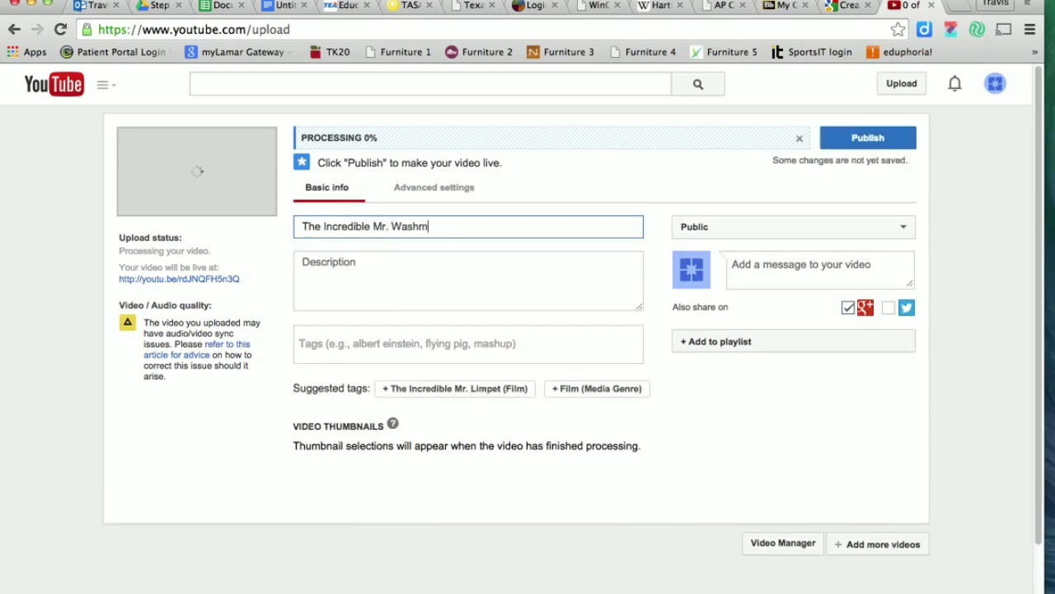
type("on")
left_click(452, 262)
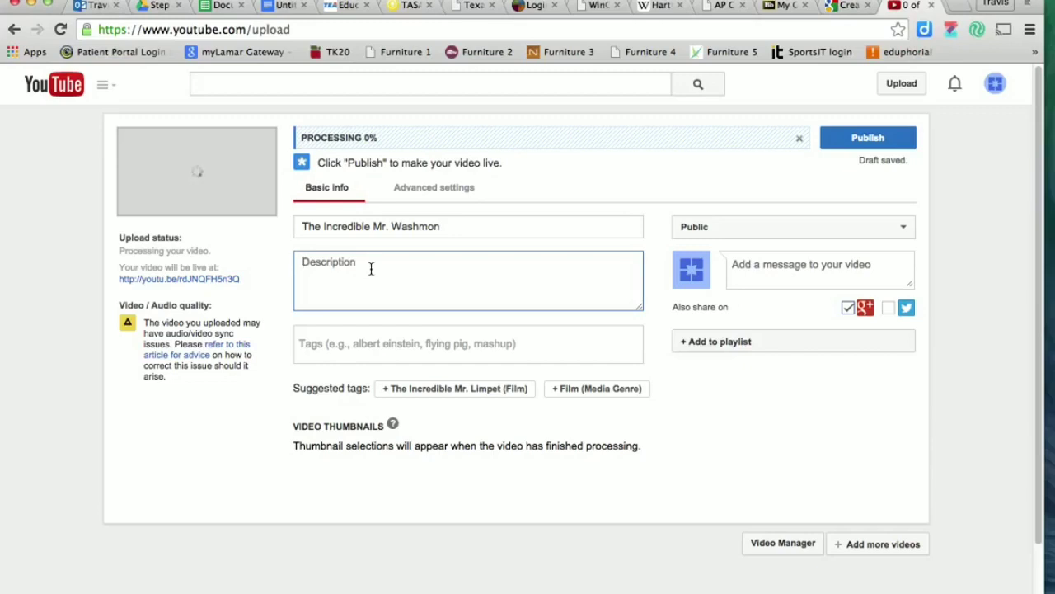
Enter the description 'Mr. Washmon introduces open house for Coppell High School 2014-15.'
type("Mr")
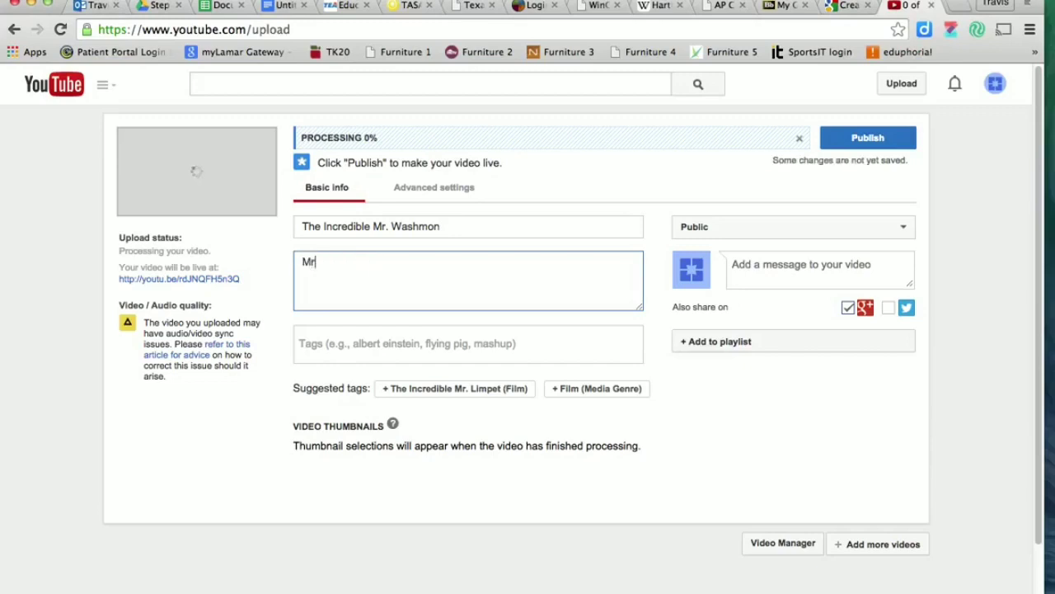
type(". Washmon ")
type("i")
type("ntroducse")
key("BackSpace")
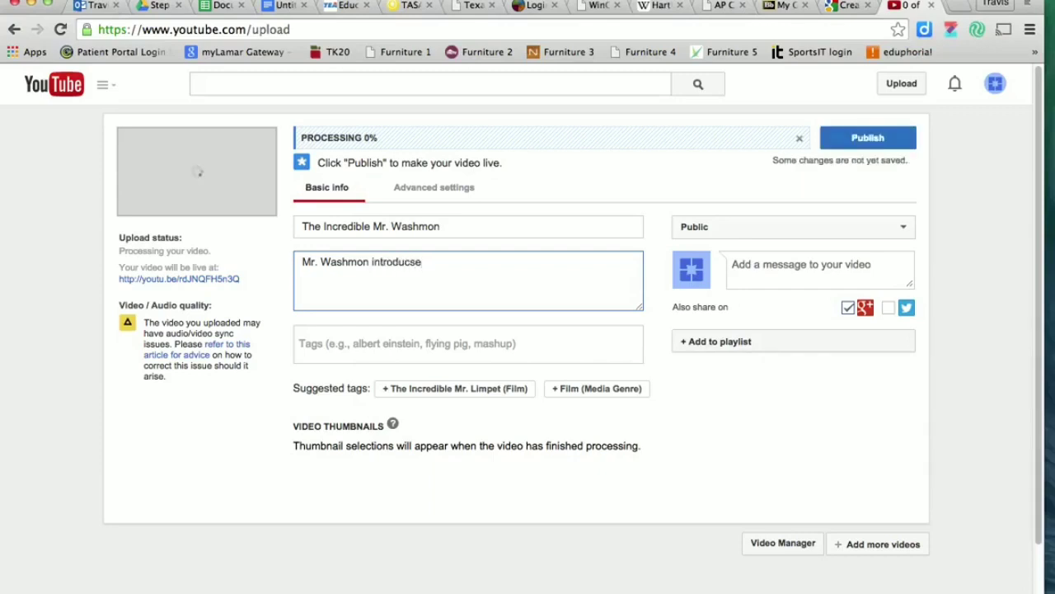
key("BackSpace")
type("es ")
type("open house for")
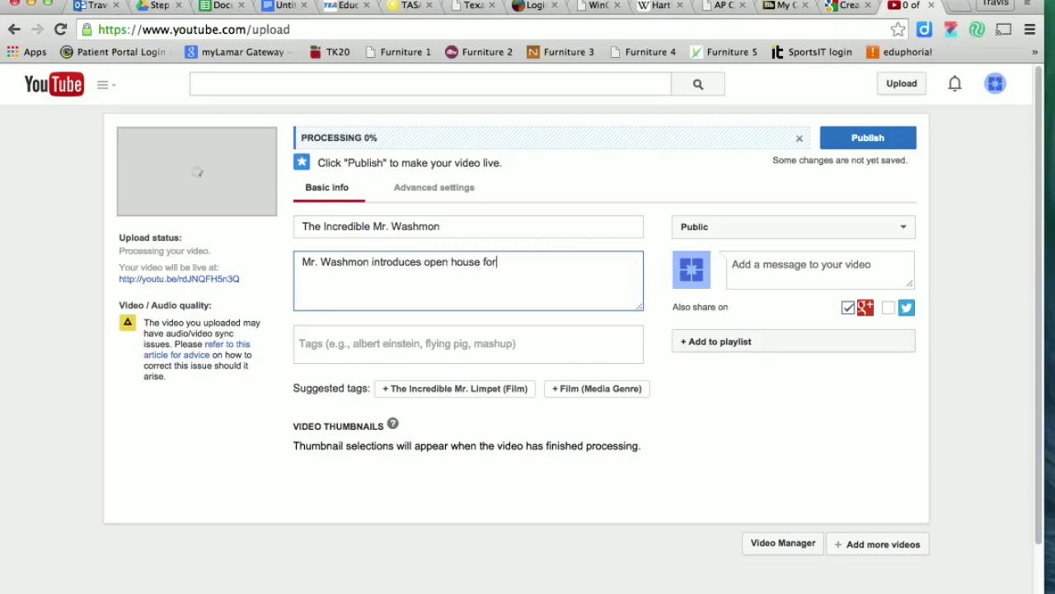
type(" Coppell High")
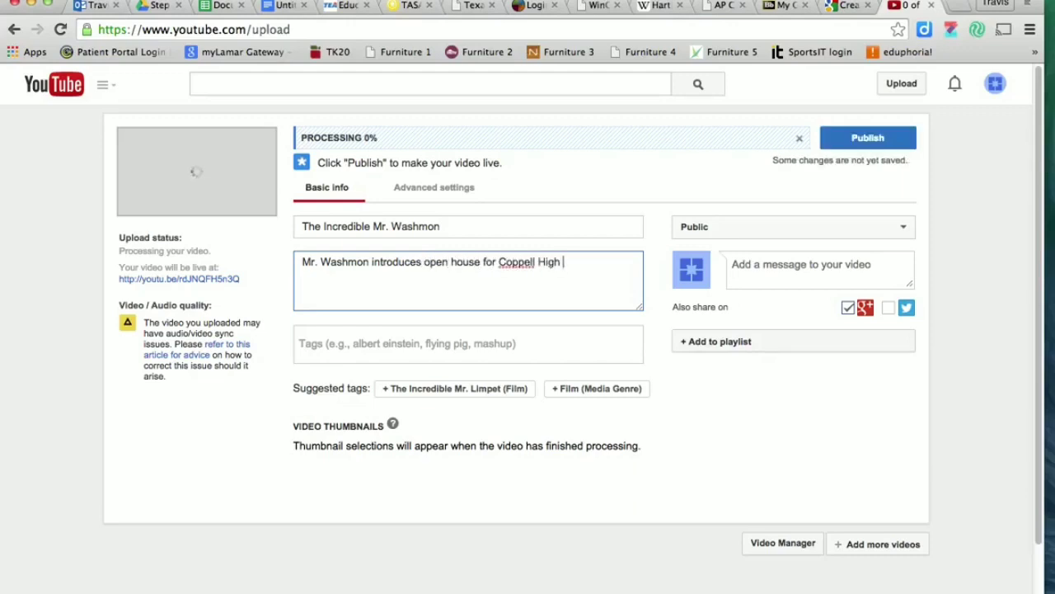
type(" SAch")
key("BackSpace")
key("BackSpace")
key("BackSpace")
type("scho")
type("ol")
key("BackSpace")
key("BackSpace")
key("BackSpace")
key("BackSpace")
key("BackSpace")
key("BackSpace")
key("BackSpace")
type("Schoo")
type("l 2014")
type("-15")
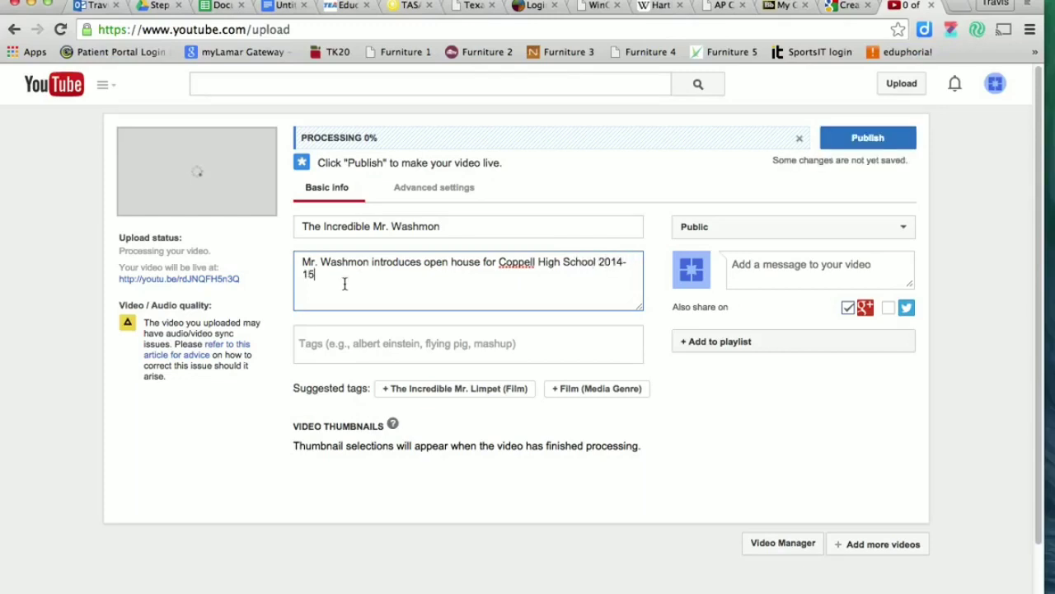
type(".")
Dismiss the banner saying the video failed to process due to an unsupported file type
left_click(376, 343)
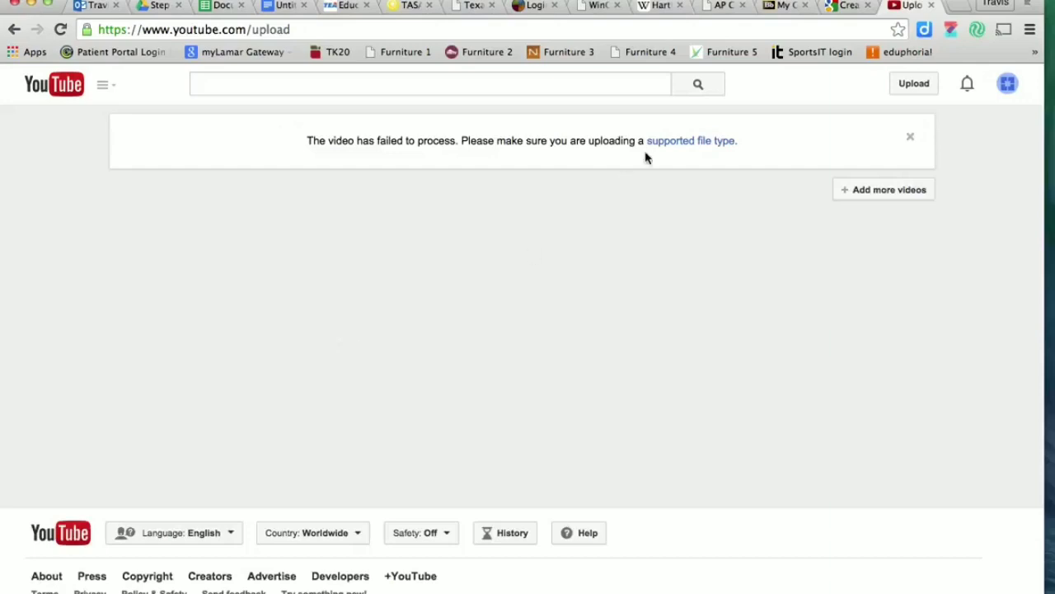
left_click(911, 138)
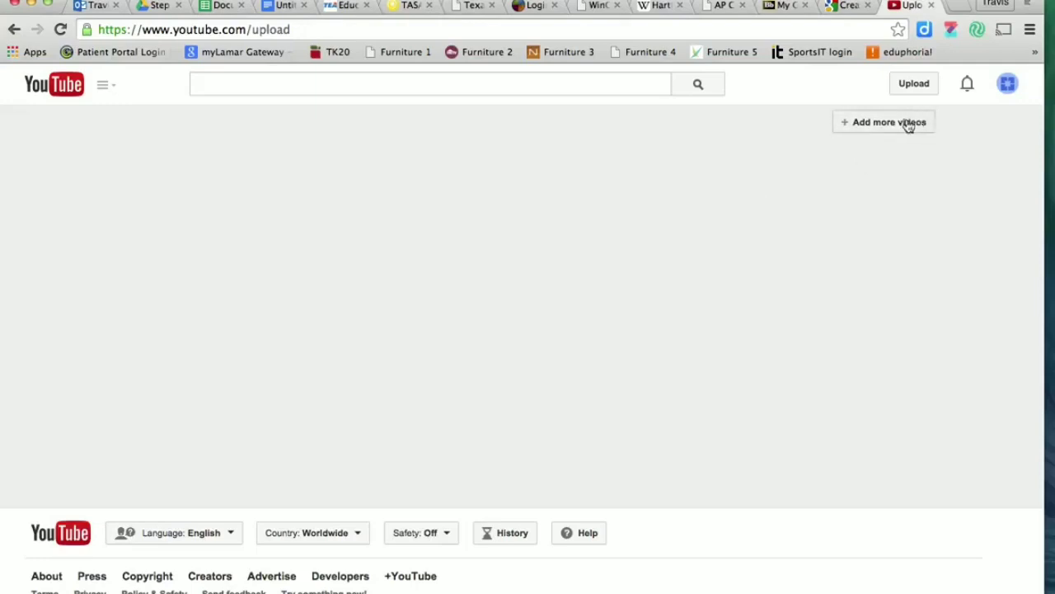
Upload the 'How to add a Blog to Weebly' video from the Movies folder
left_click(901, 128)
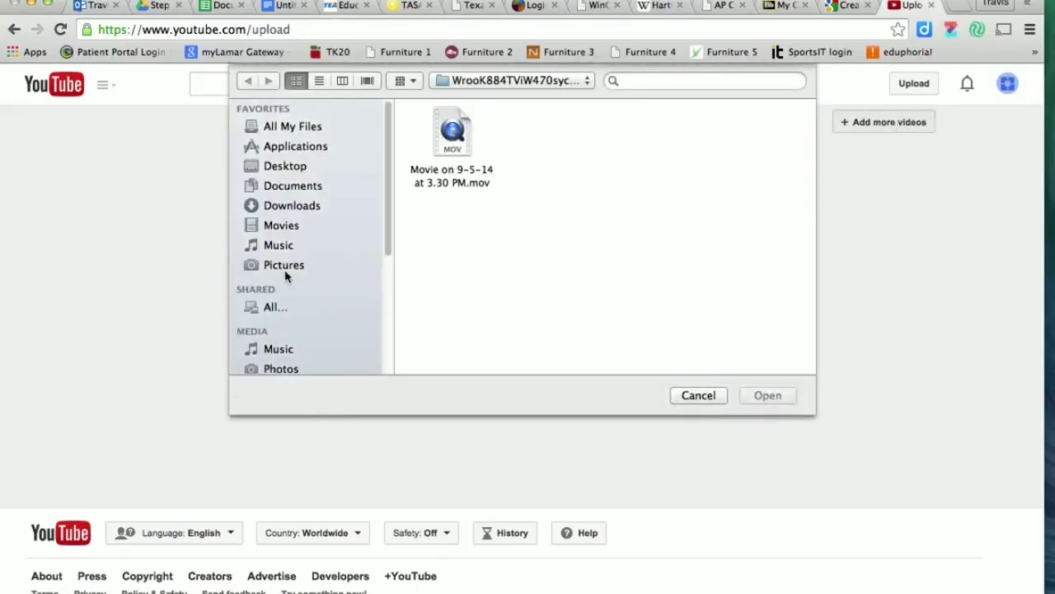
left_click(295, 228)
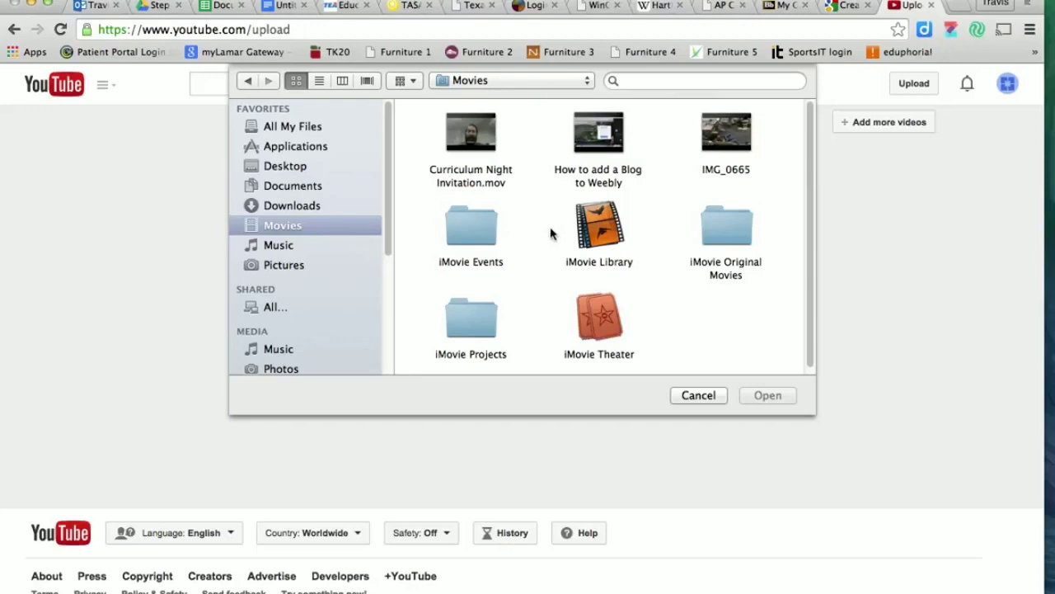
left_click(598, 173)
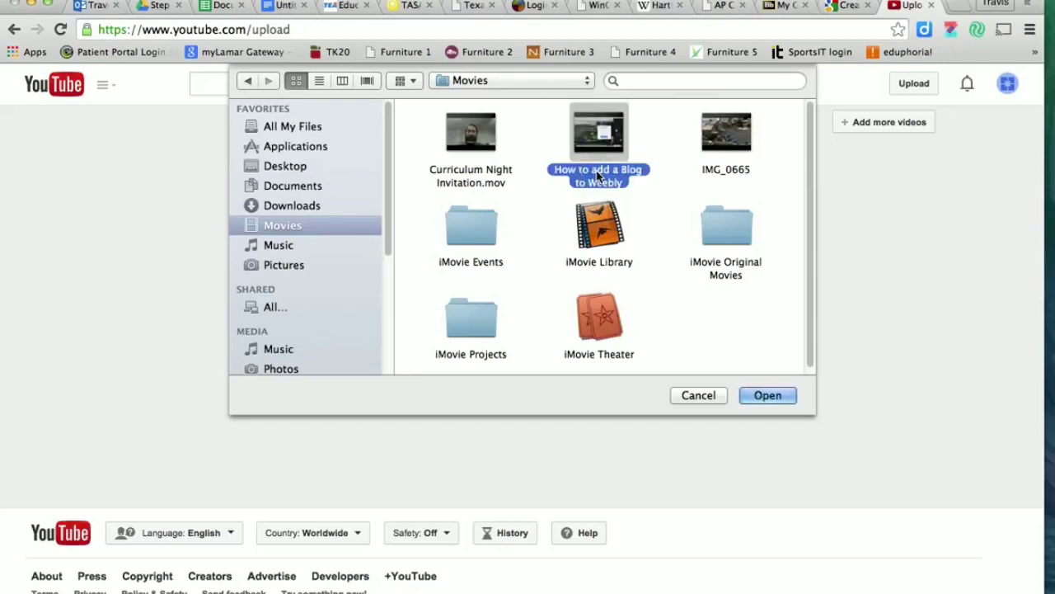
double_click(597, 175)
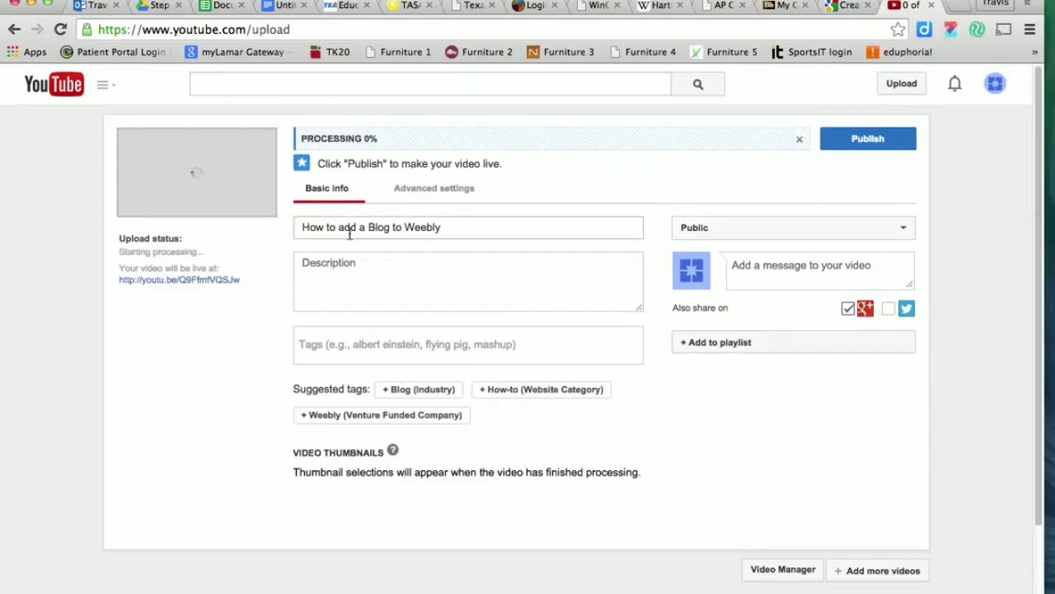
left_click(484, 229)
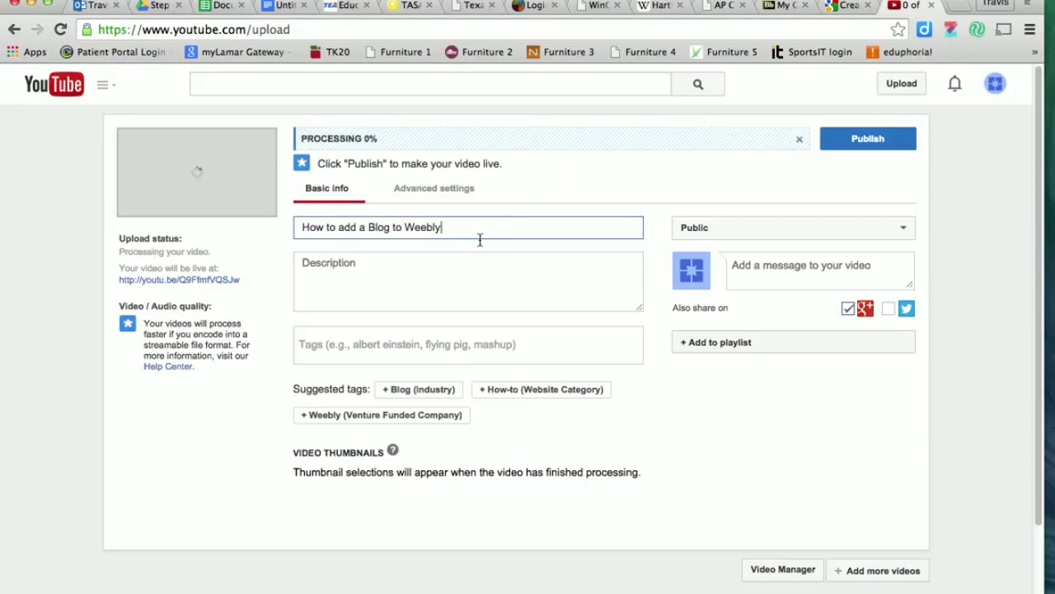
left_click(383, 274)
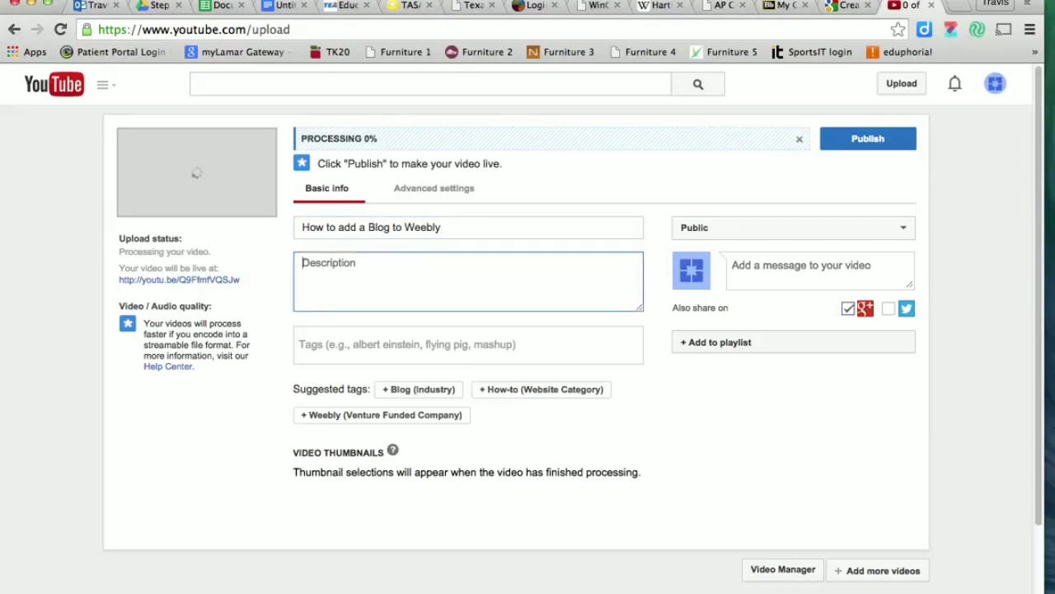
Enter the description 'Mr. Washmon walks his students through the blog making process for Weebly.com.'
type("Mr. Washmon wa")
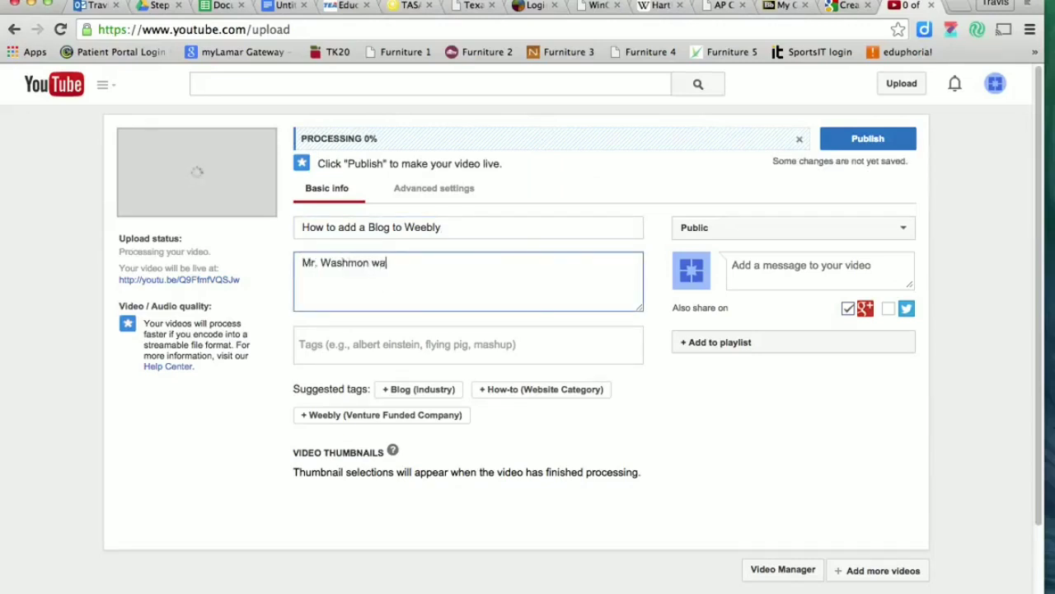
type("lks his students ")
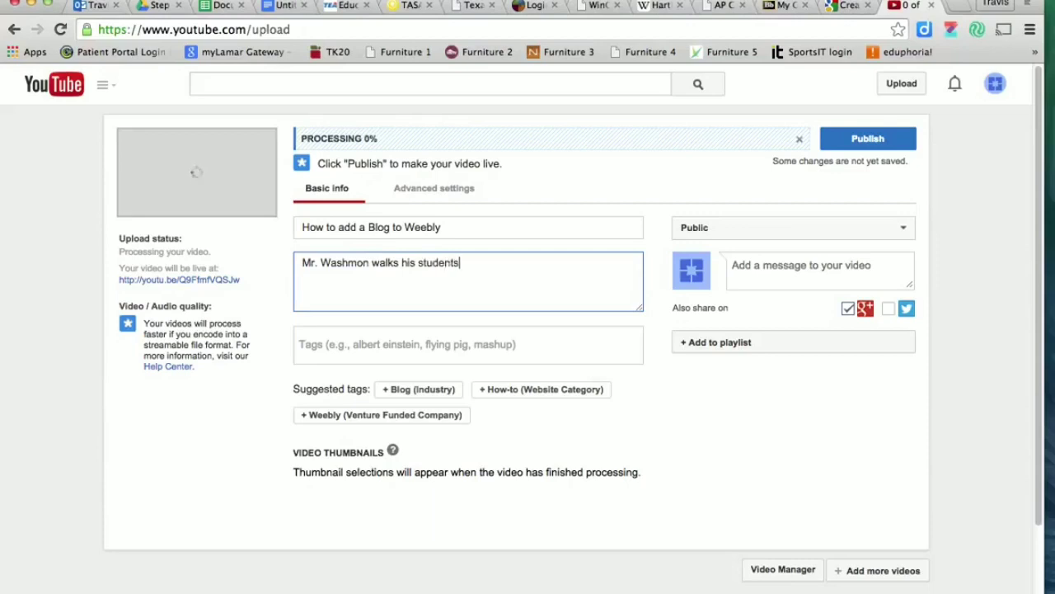
type("through the ")
type("blog ma")
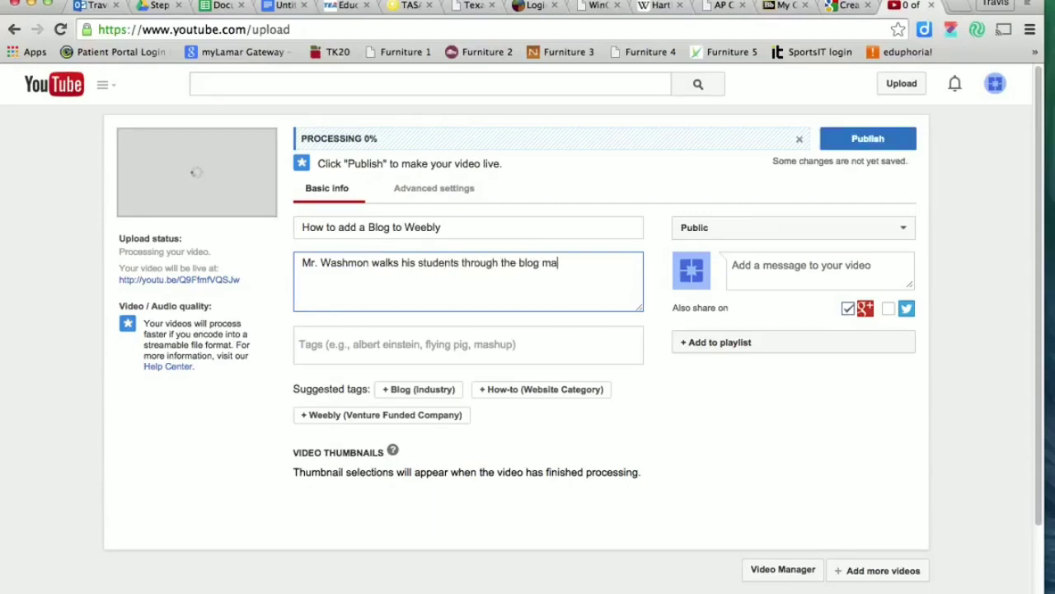
type("king process for")
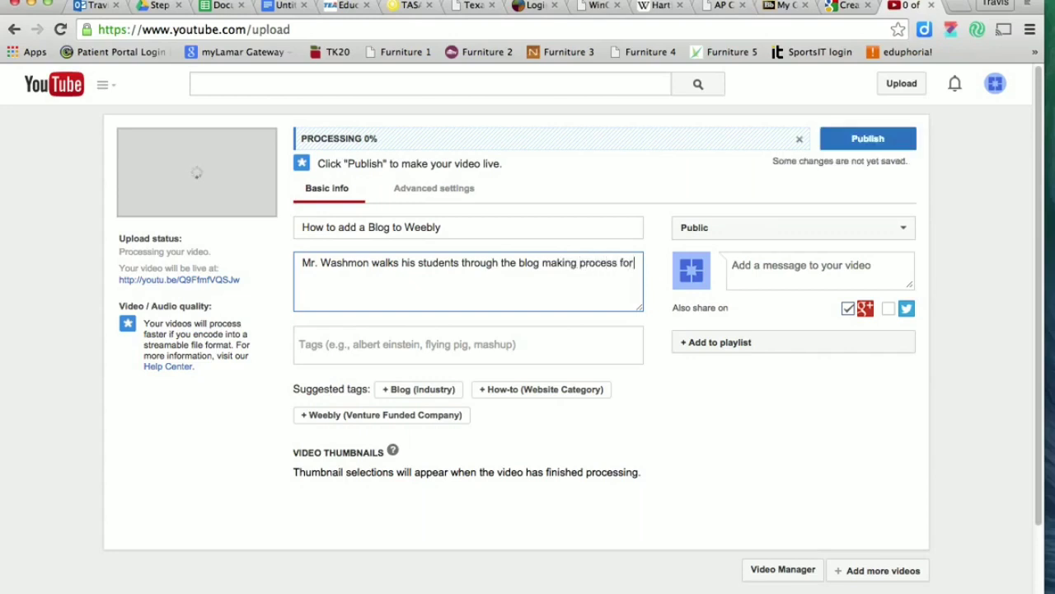
type(" Weebly.com")
type("/.")
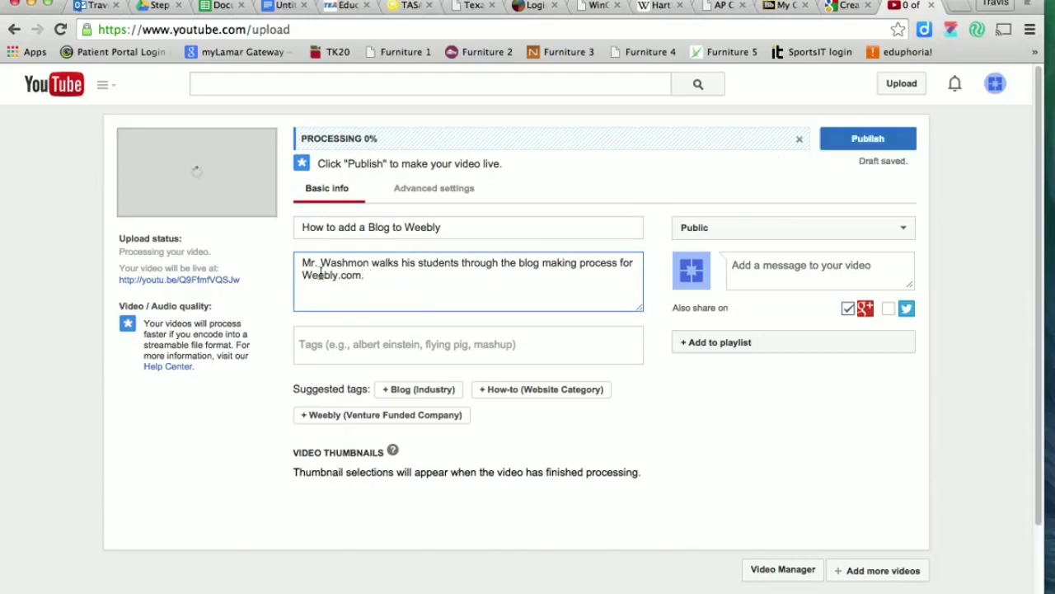
left_click(371, 345)
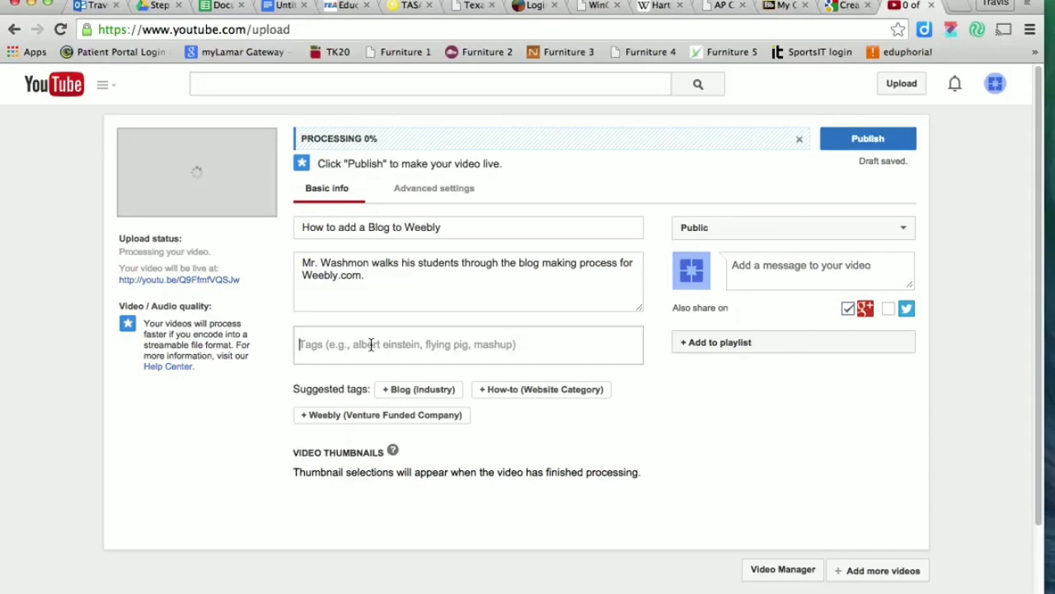
Add the tags blogs, weebly and the suggested Coppell High School
type("blo")
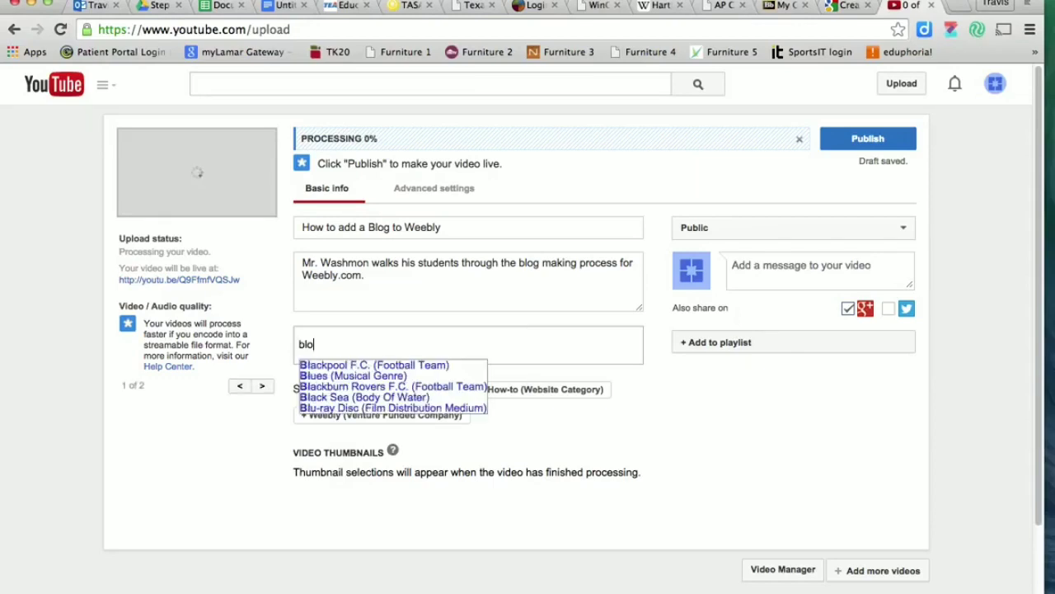
type("gs,")
type("weeb")
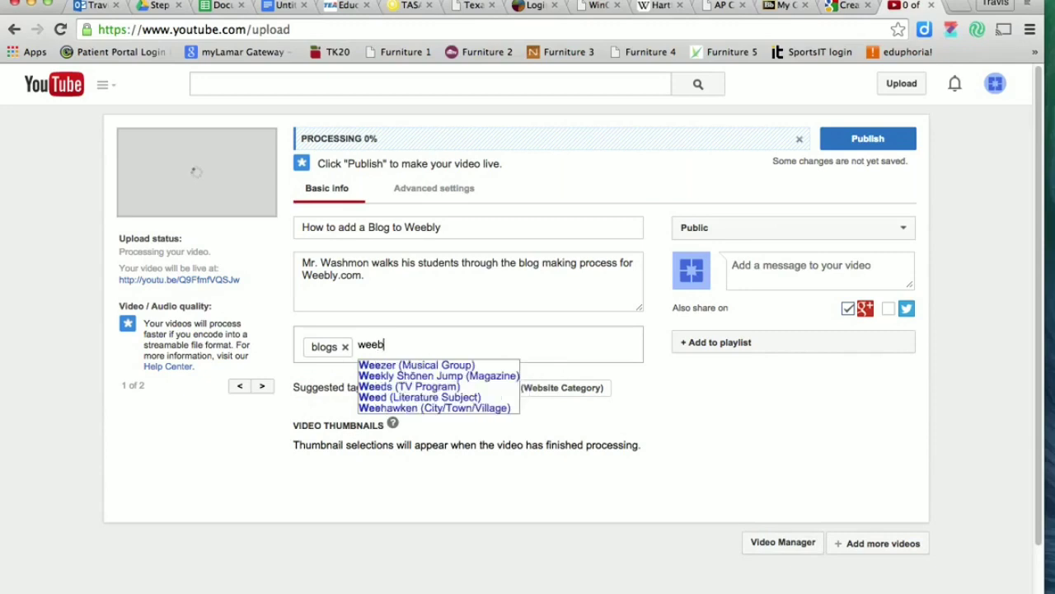
type("ly,")
type("coppel")
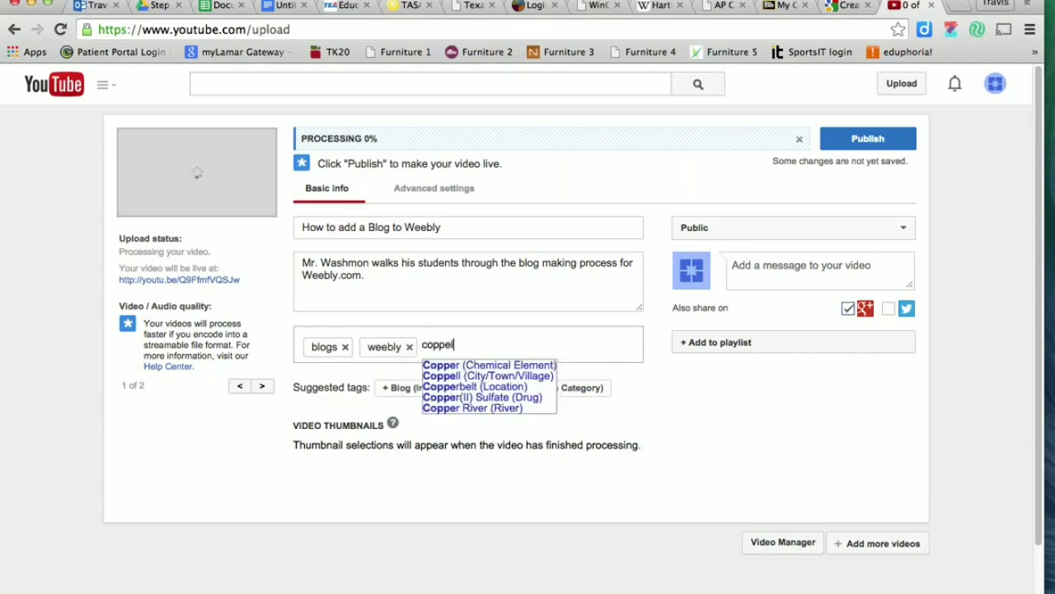
type("l high")
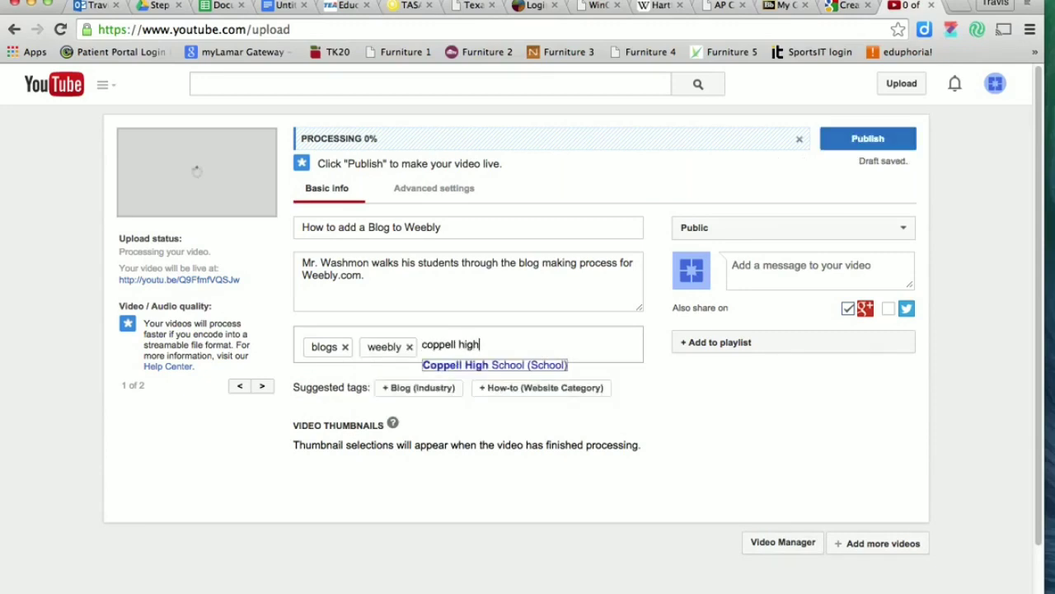
key("Return")
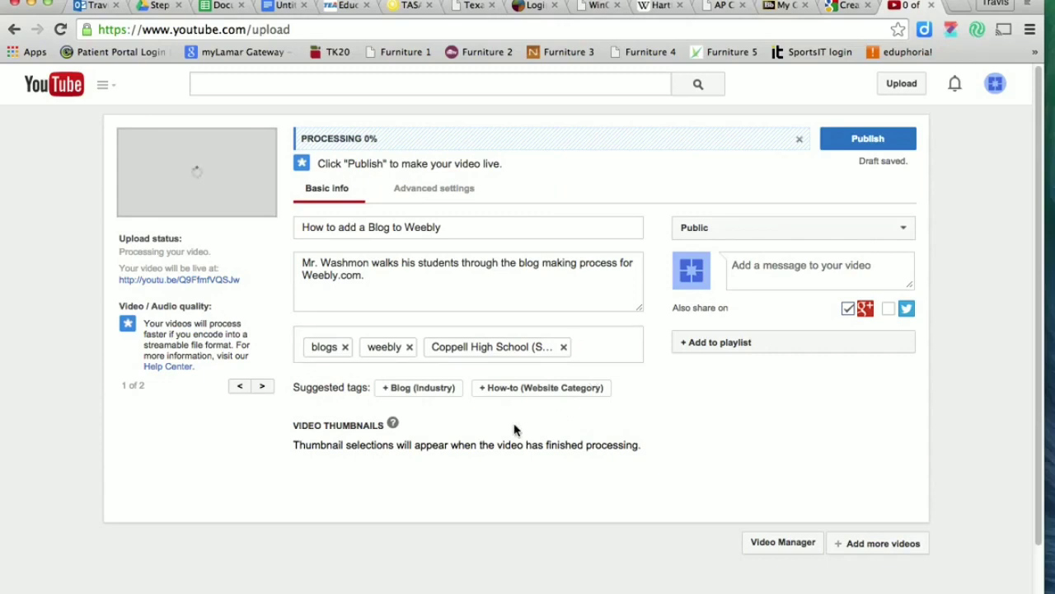
left_click(557, 360)
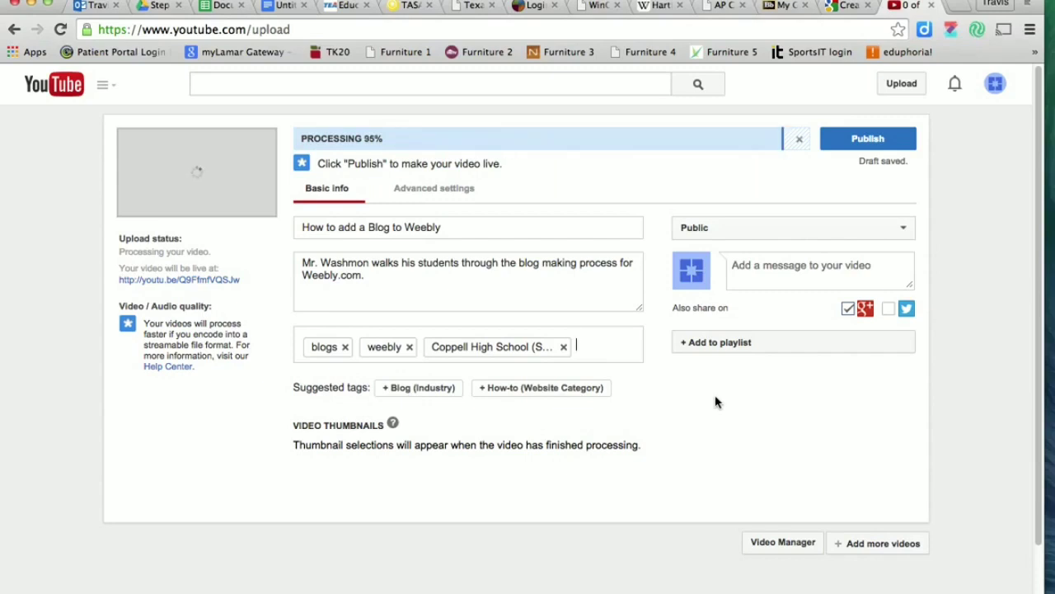
In Advanced settings, choose the Creative Commons – Attribution license
left_click(421, 194)
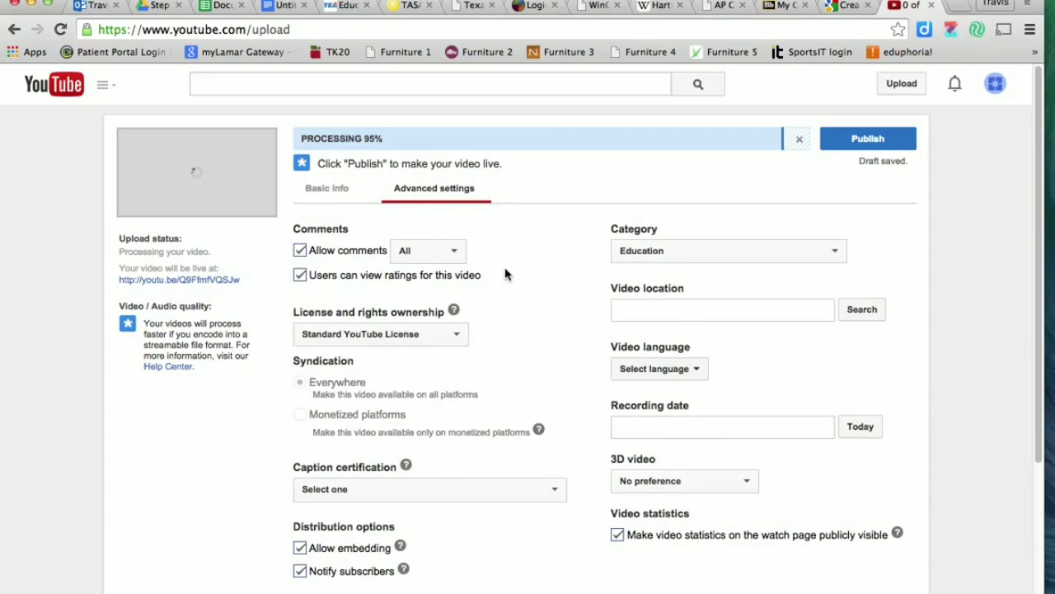
scroll(505, 274, "down", 1)
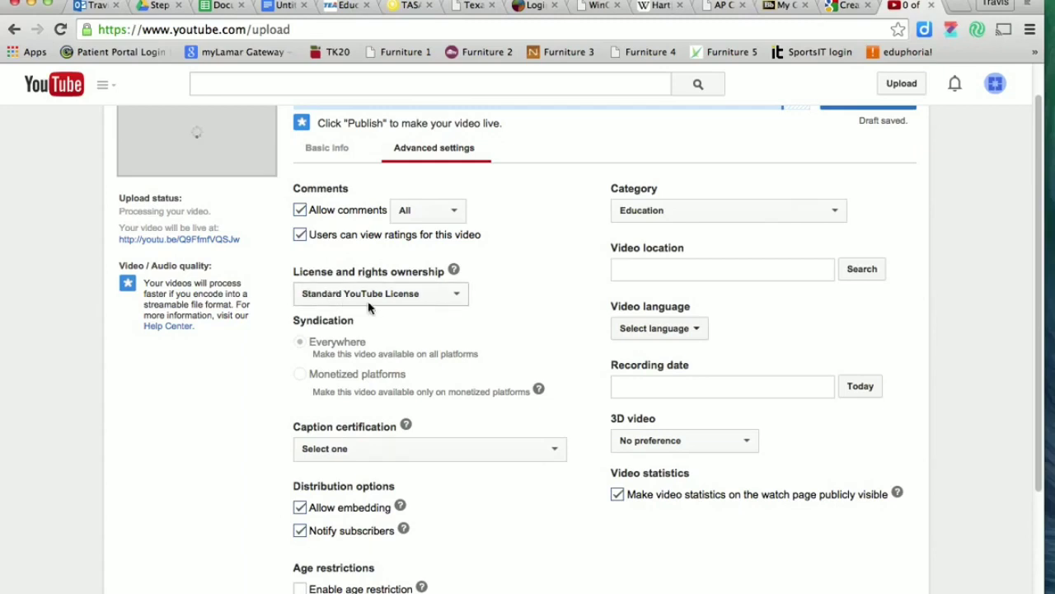
left_click(458, 294)
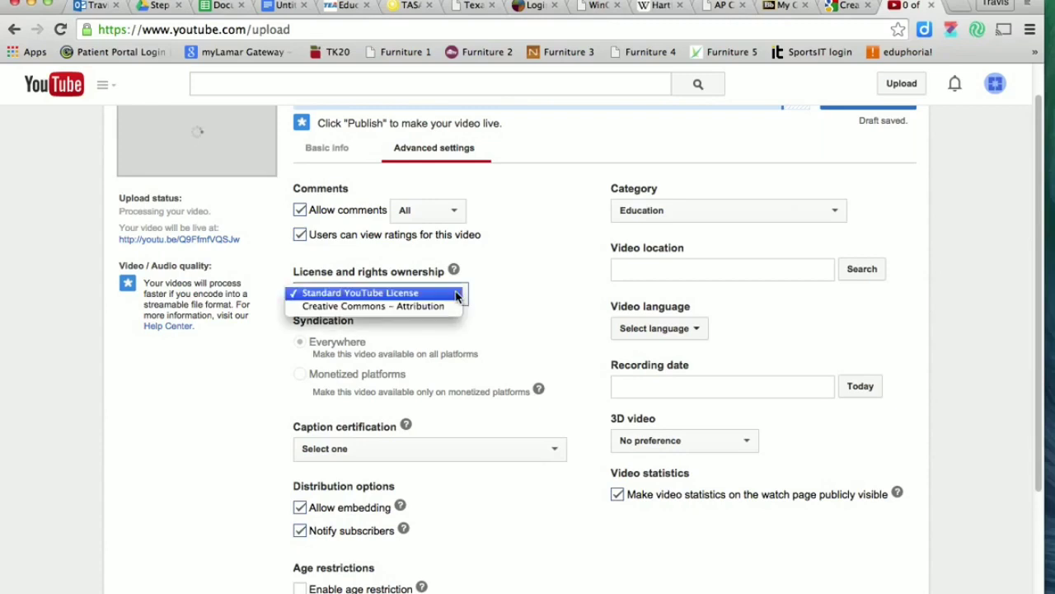
left_click(380, 313)
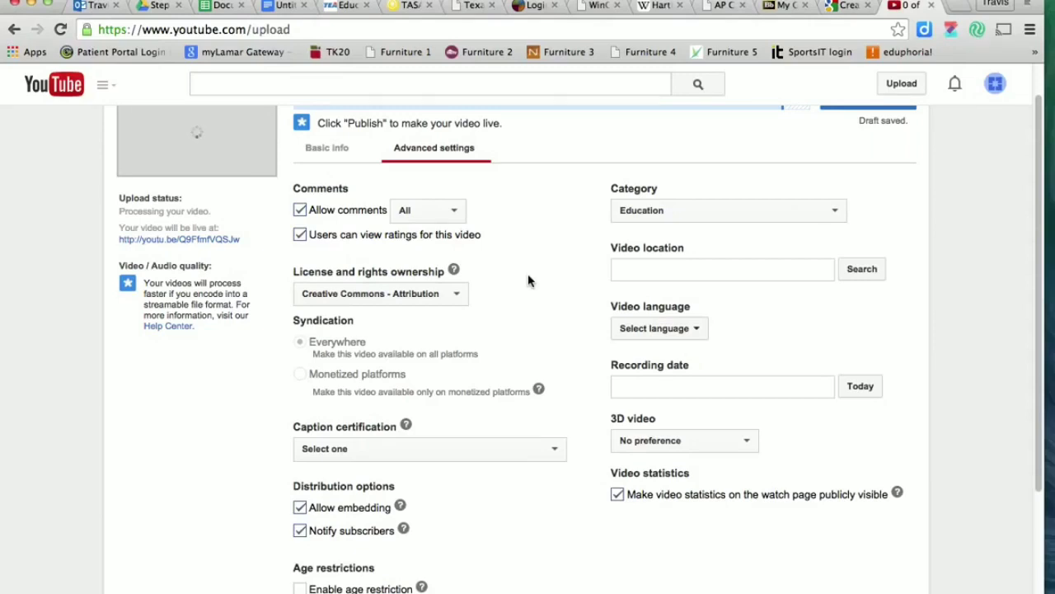
Reselect Education as the category and bring up the recording date calendar
scroll(529, 282, "down", 2)
scroll(529, 281, "up", 3)
scroll(528, 281, "down", 1)
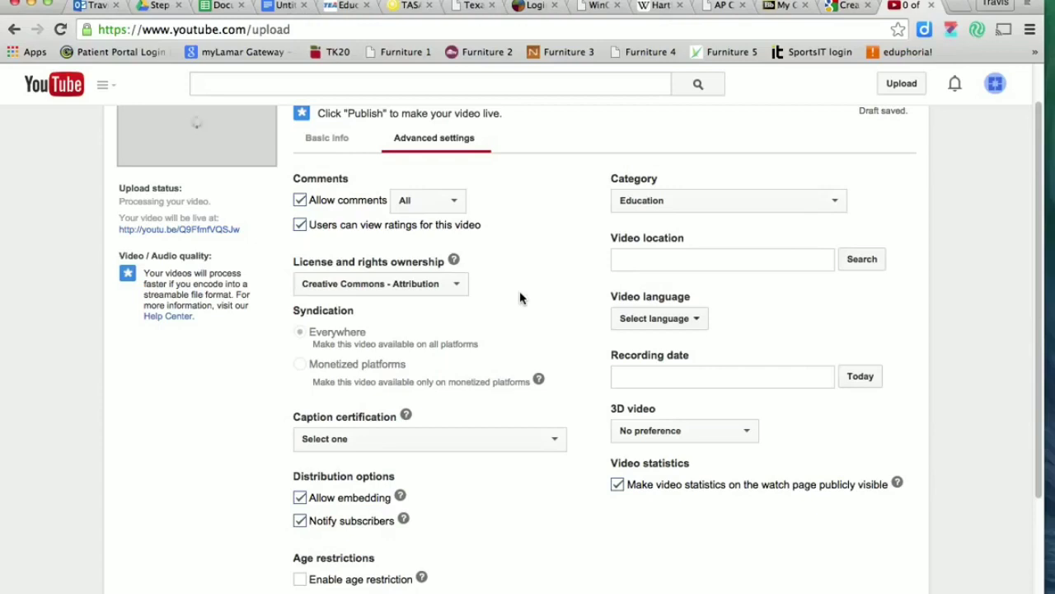
scroll(519, 297, "down", 1)
scroll(521, 295, "down", 2)
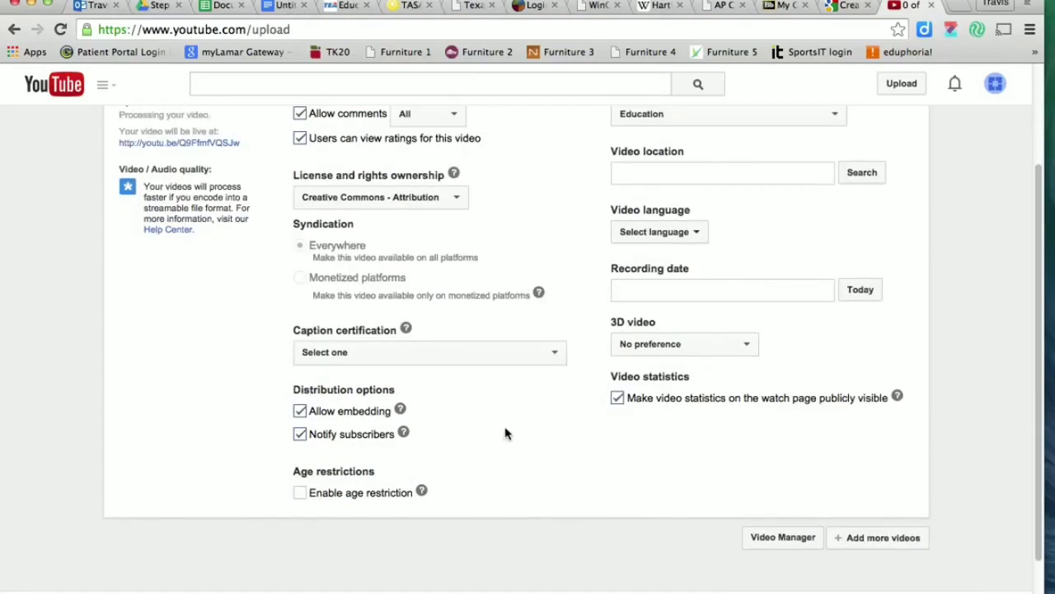
scroll(506, 433, "up", 1)
scroll(504, 434, "up", 1)
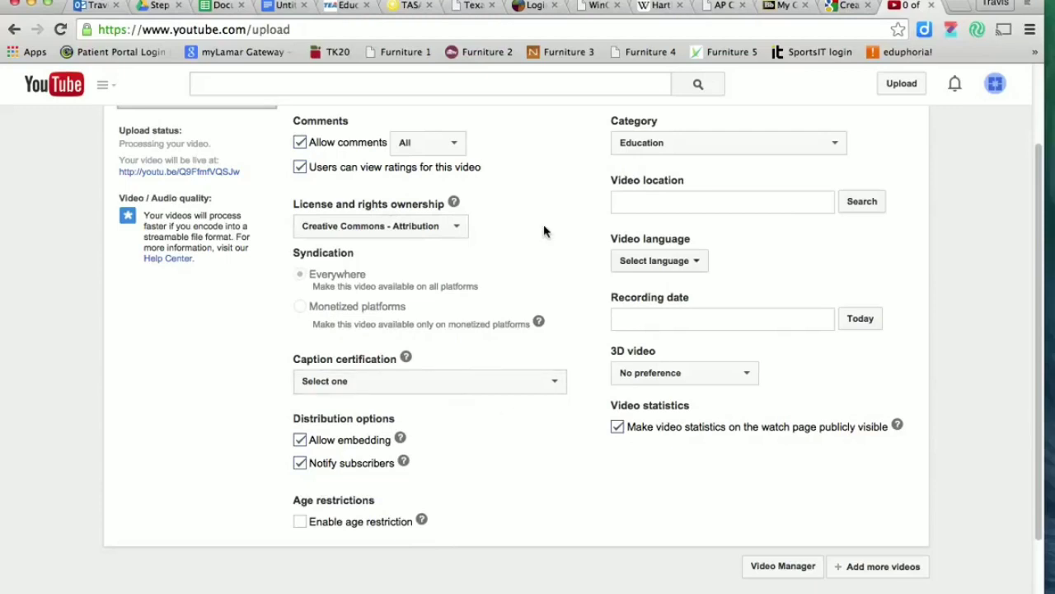
scroll(543, 231, "up", 1)
scroll(545, 229, "up", 2)
scroll(545, 229, "up", 2)
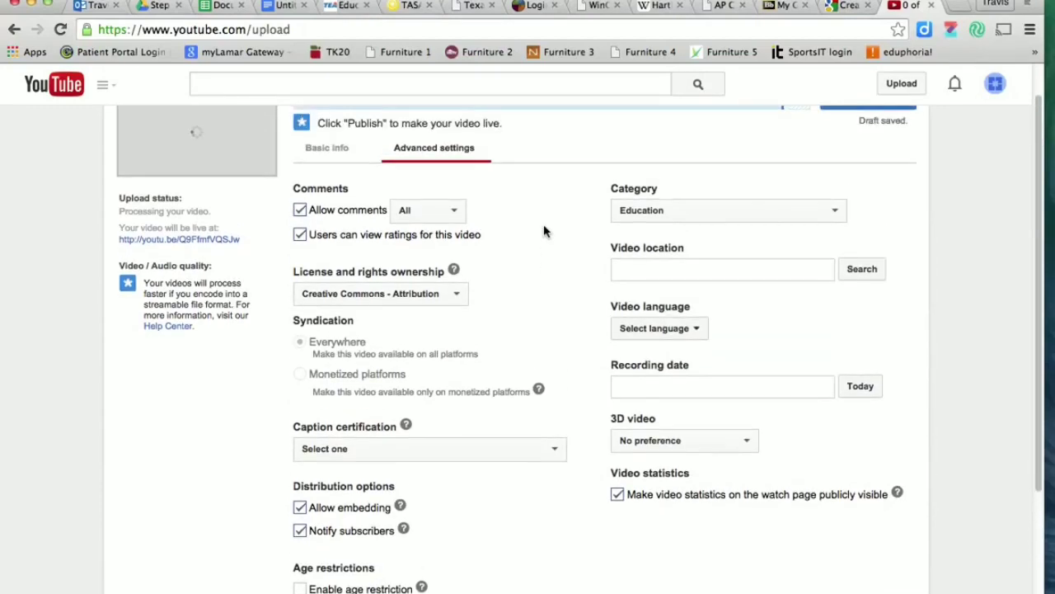
left_click(714, 218)
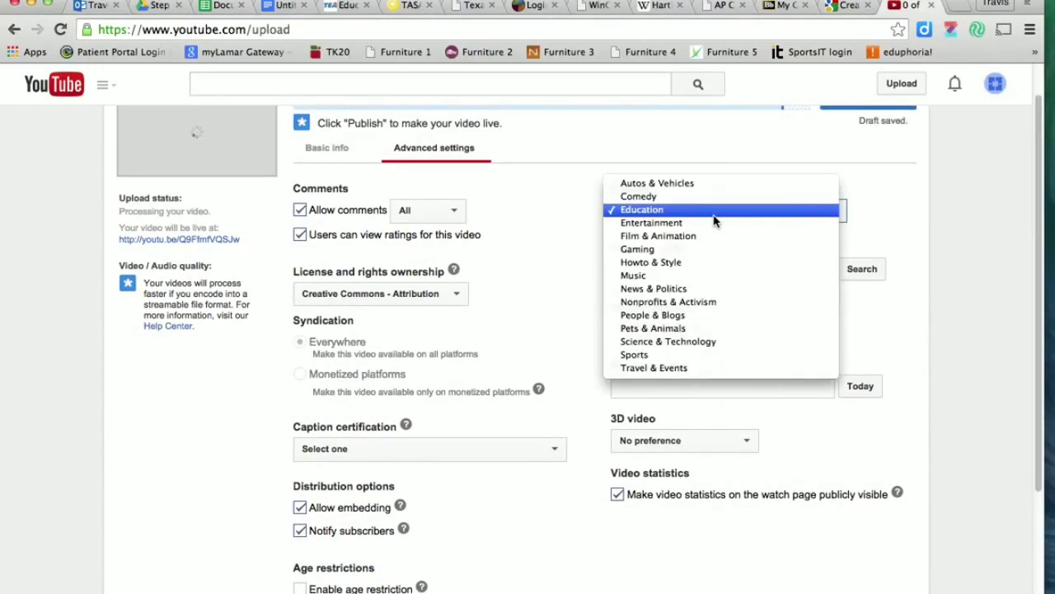
left_click(646, 209)
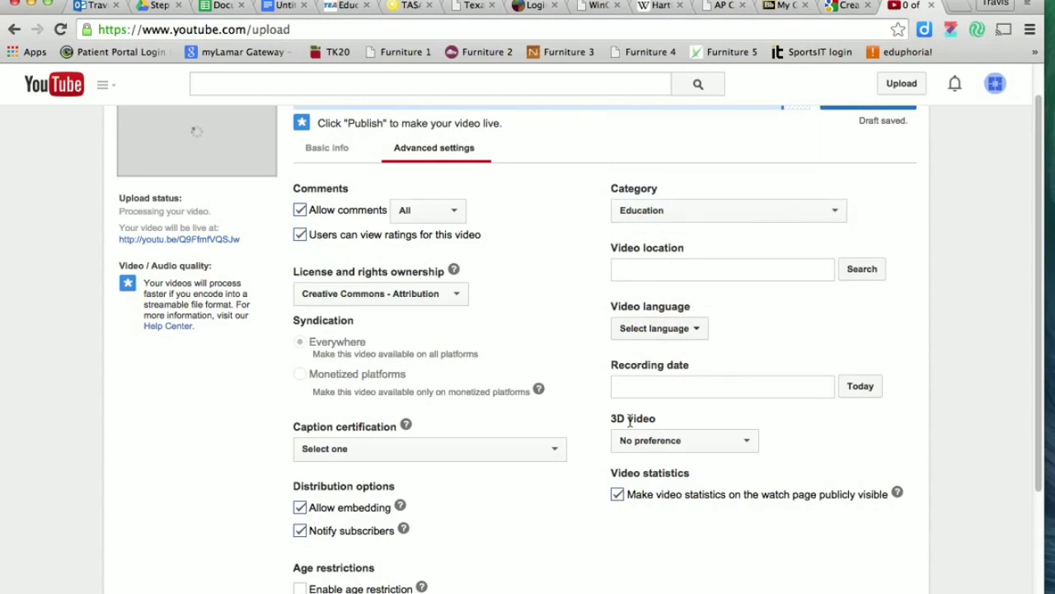
left_click(670, 385)
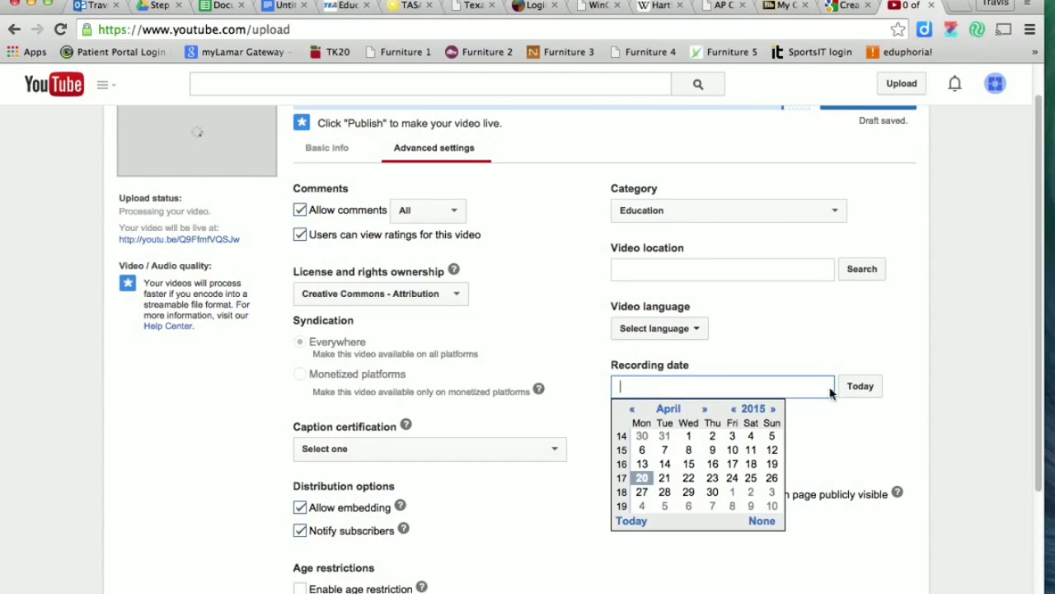
Pick Today in the Recording date picker so it reads April 20, 2015
left_click(861, 388)
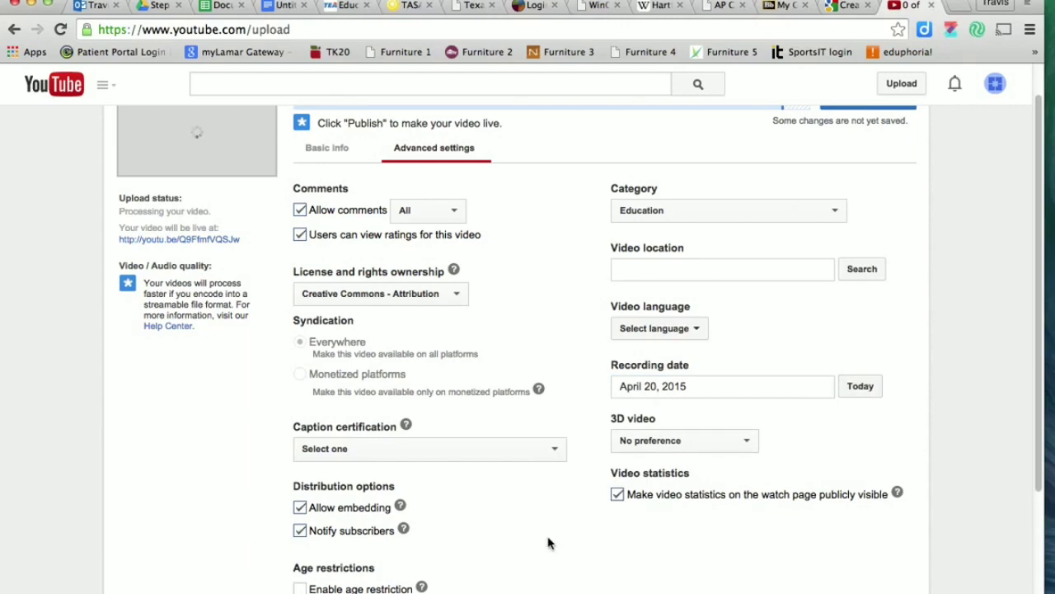
scroll(578, 478, "down", 2)
scroll(577, 477, "down", 3)
scroll(577, 478, "up", 5)
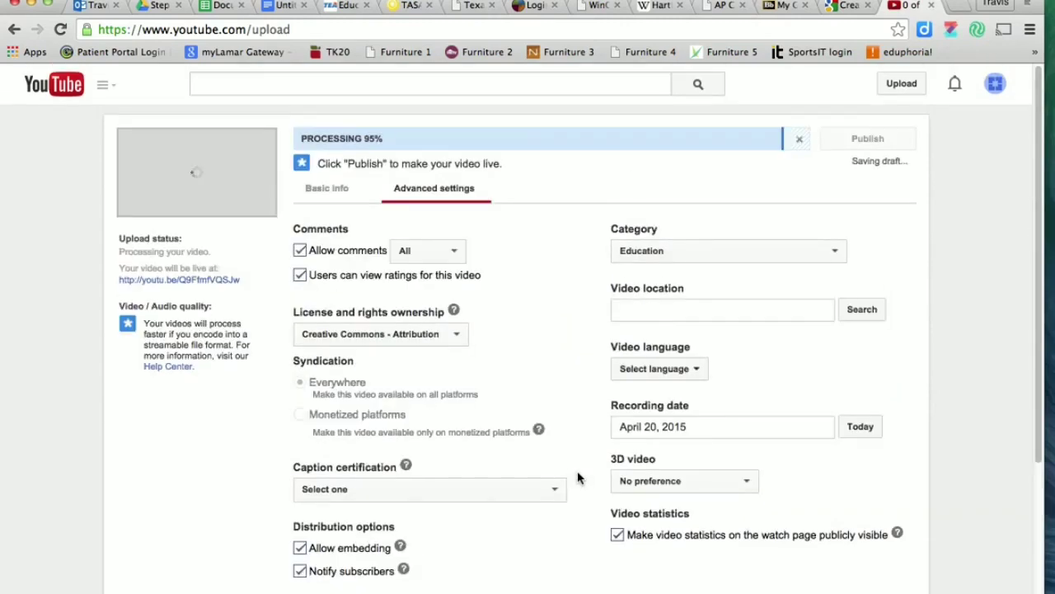